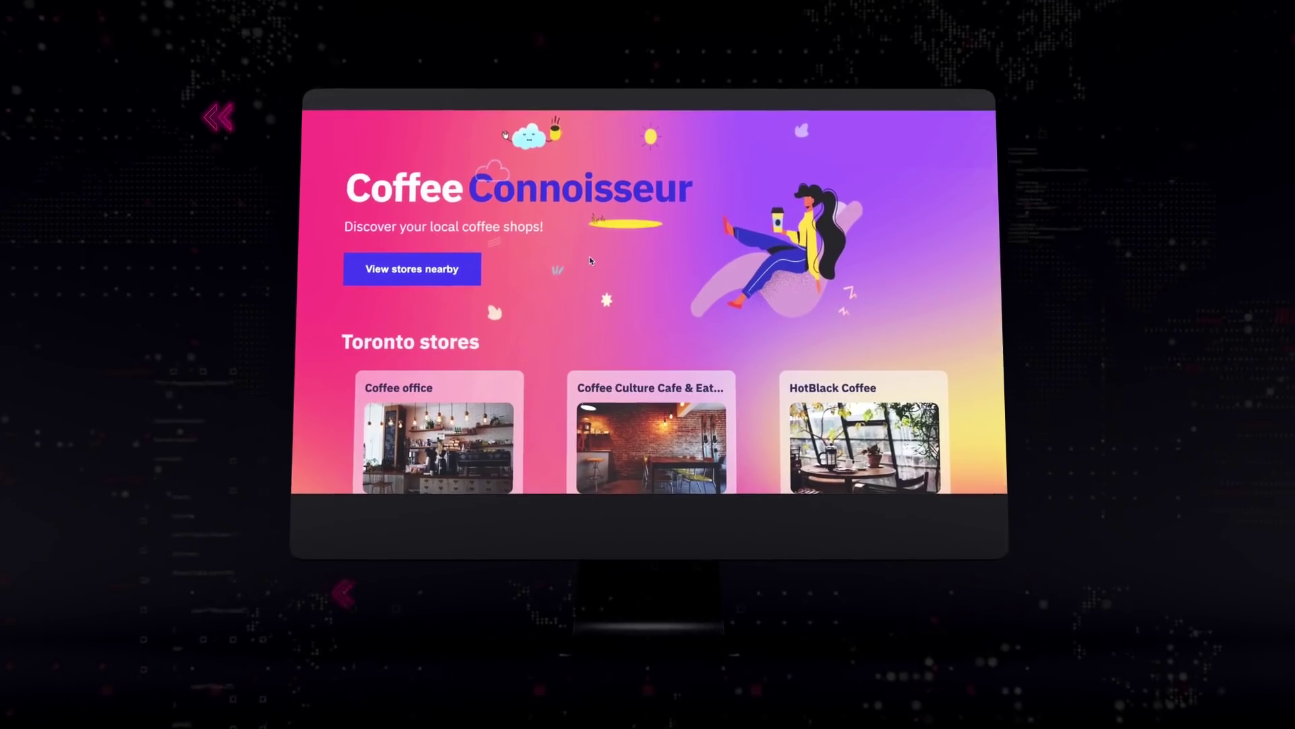
pyautogui.scroll(-3, 591, 260)
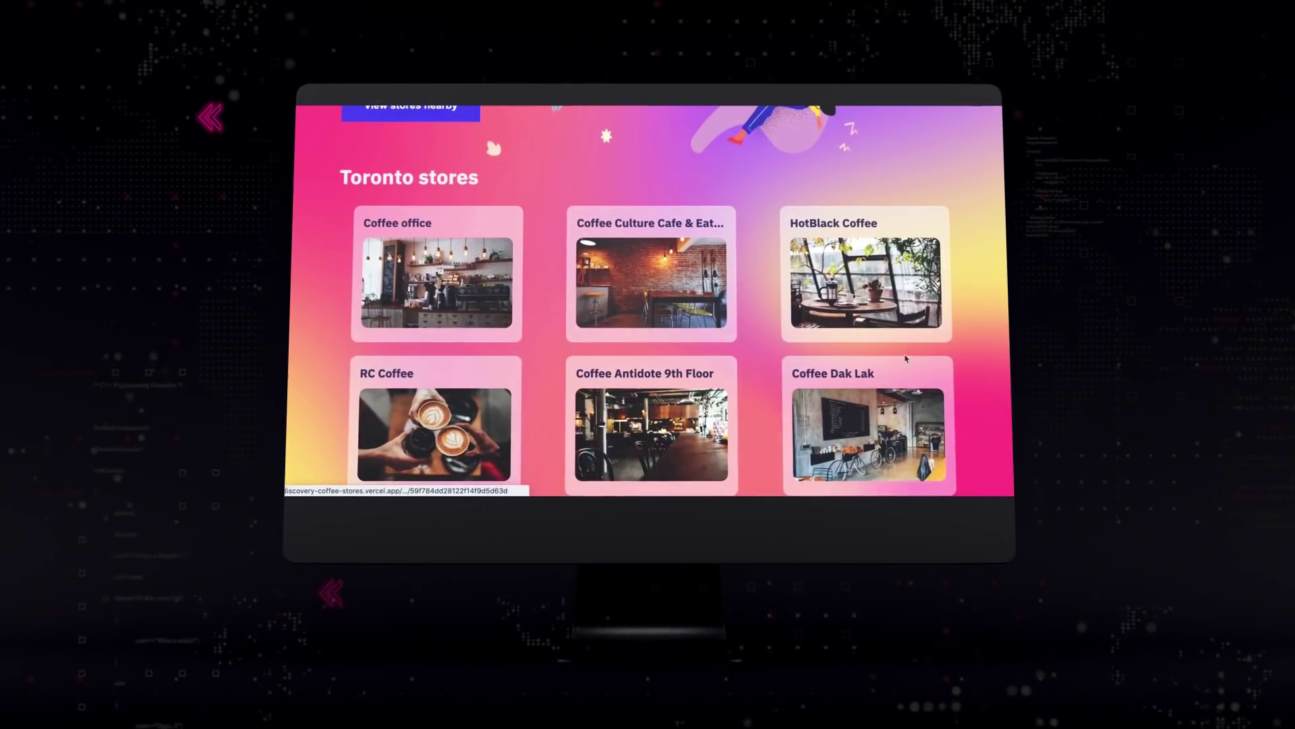
pyautogui.click(825, 325)
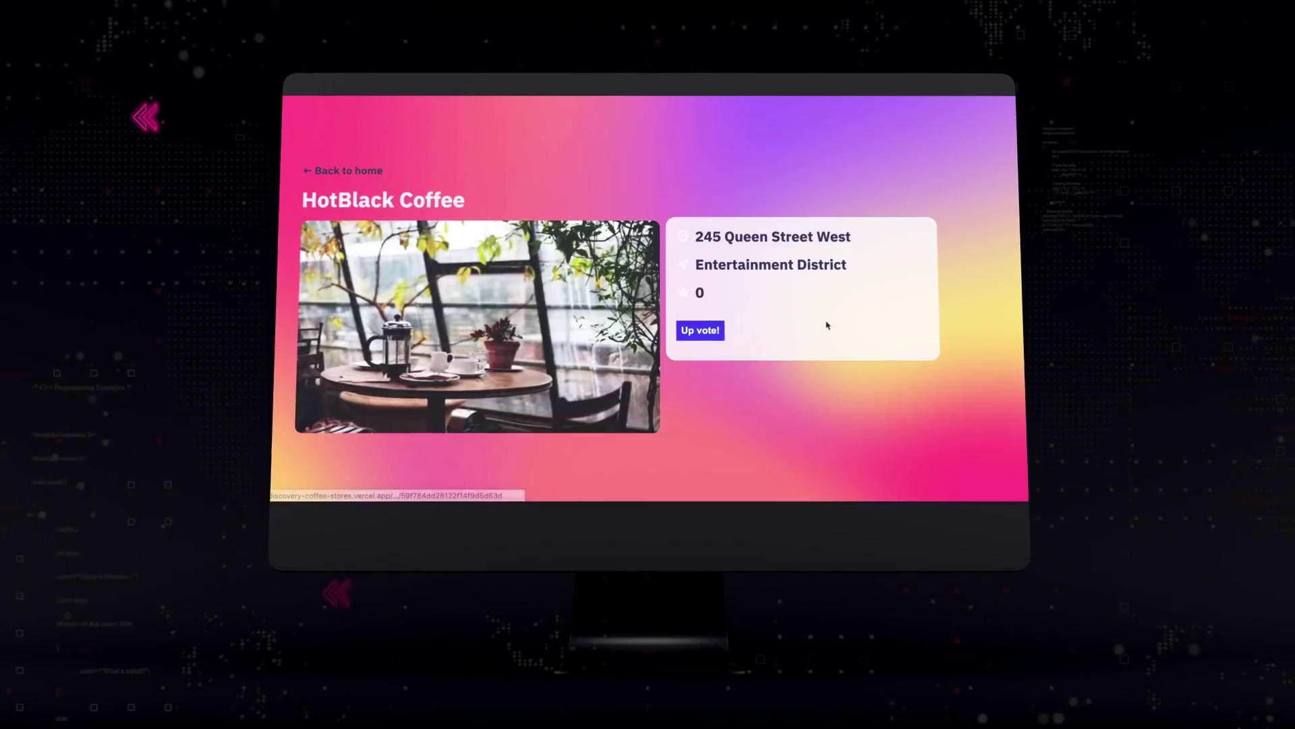